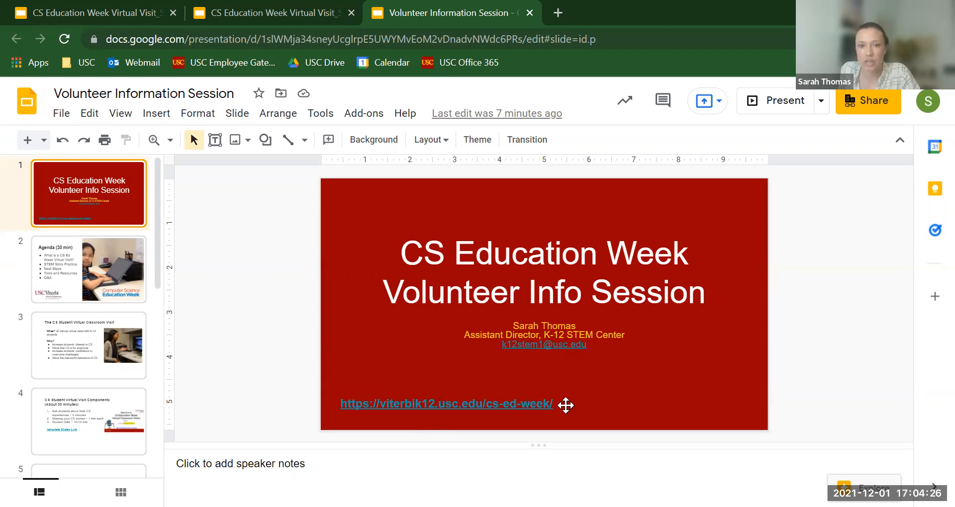
Select the website link text on the title slide and paste over the highlight.
{"action": "left_click_drag", "start_coordinate": [554, 403], "coordinate": [341, 404]}
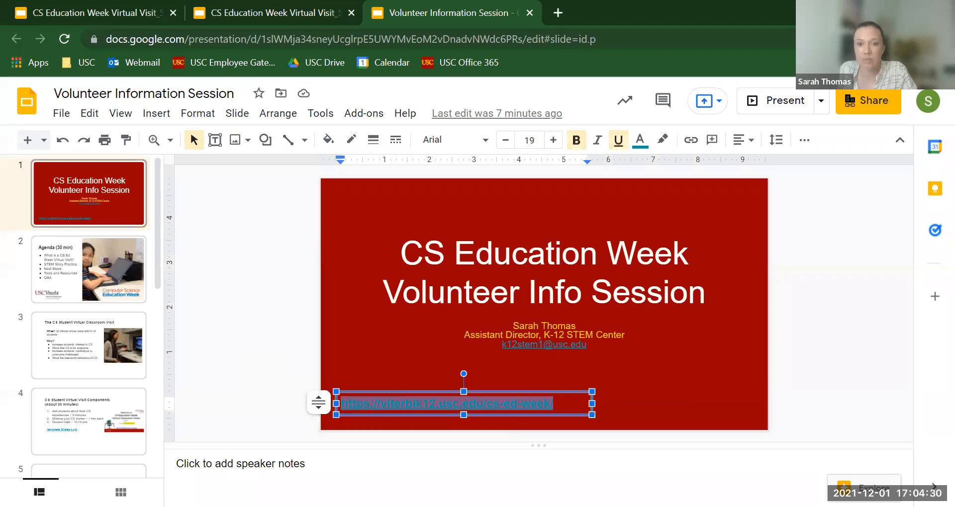
{"action": "key", "text": "ctrl+v"}
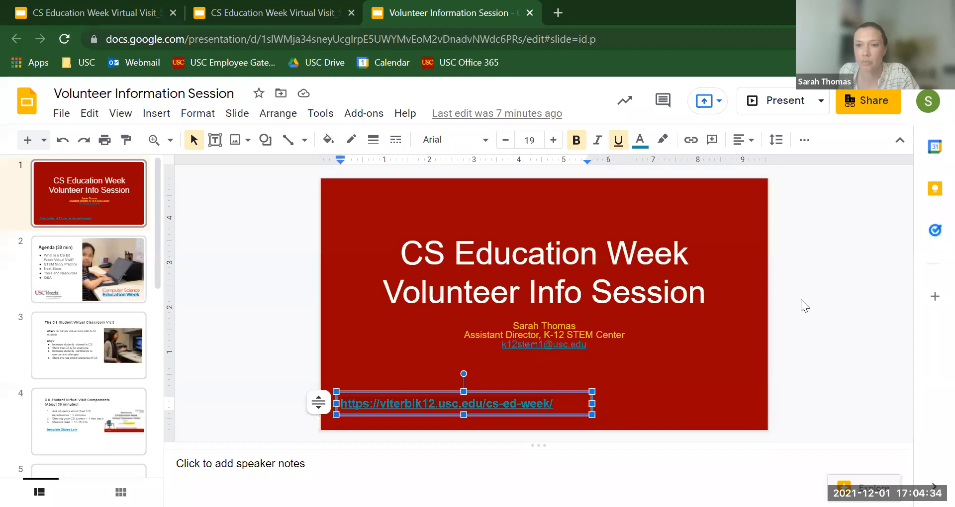
{"action": "left_click", "coordinate": [44, 270]}
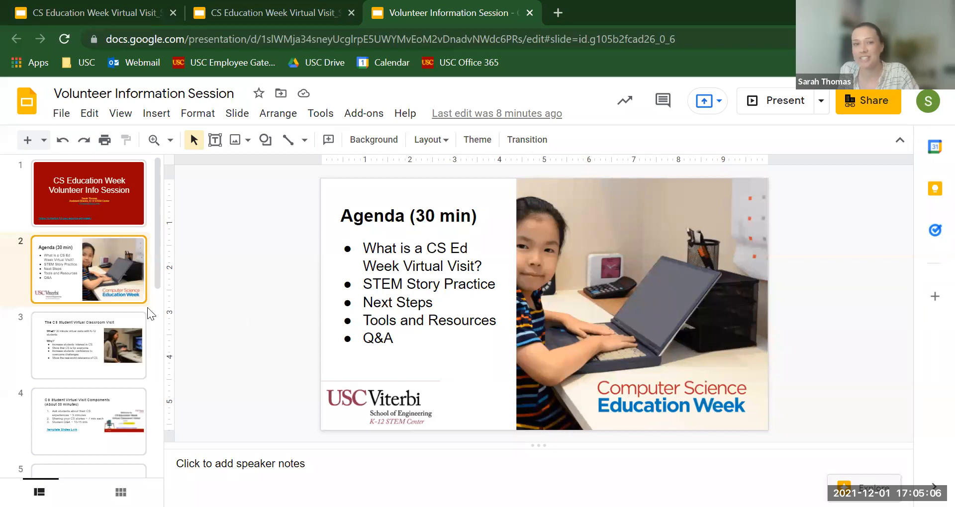
Show the slide explaining the CS Student Virtual Classroom Visit.
{"action": "left_click", "coordinate": [63, 340]}
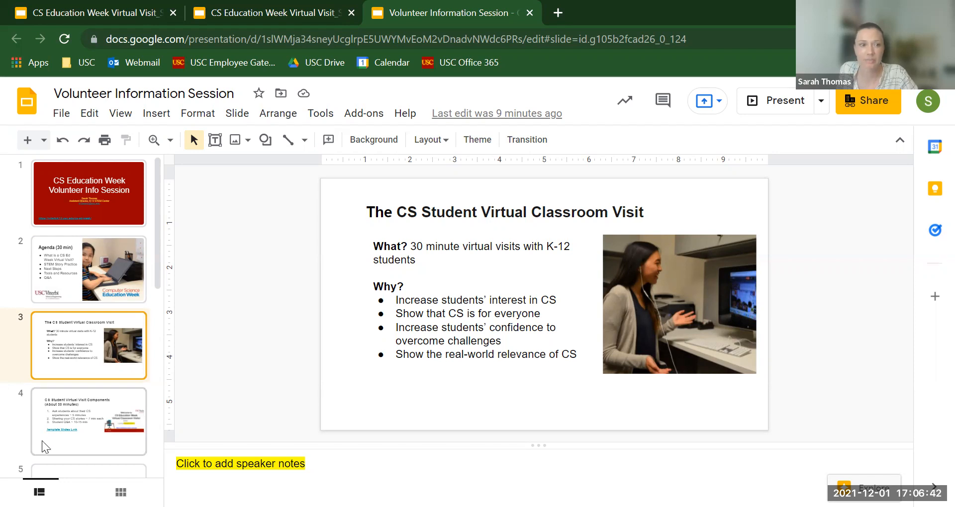
View the visit components slide, then the Template Slides section slide.
{"action": "left_click", "coordinate": [57, 421]}
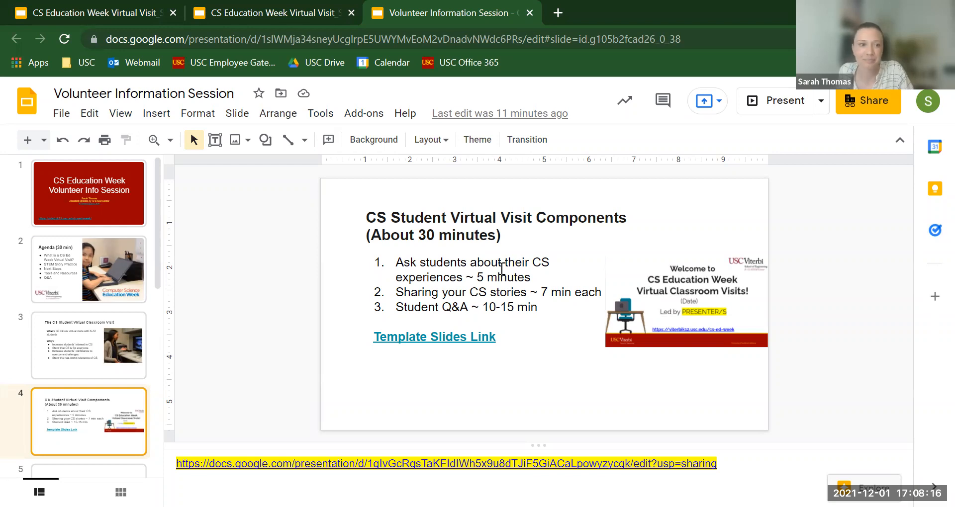
{"action": "scroll", "coordinate": [61, 370], "scroll_direction": "down", "scroll_amount": 2}
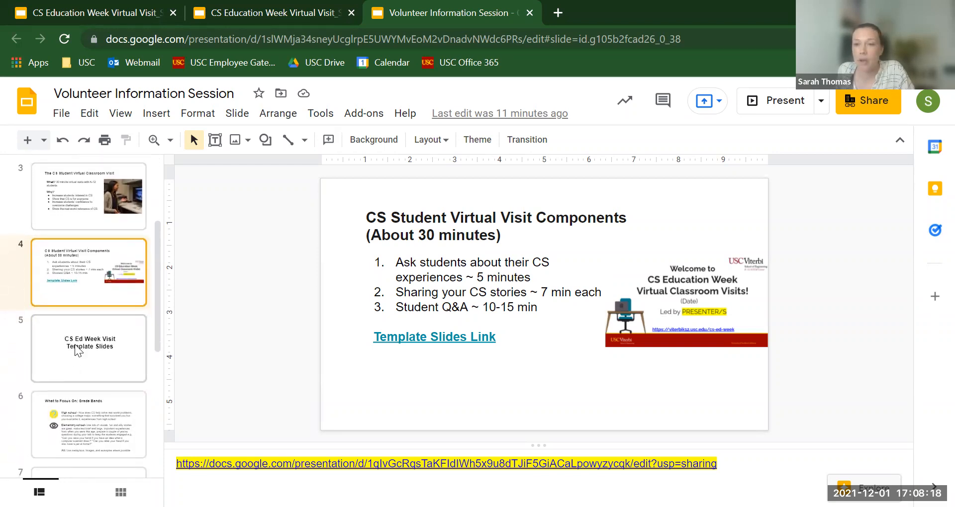
{"action": "left_click", "coordinate": [79, 352]}
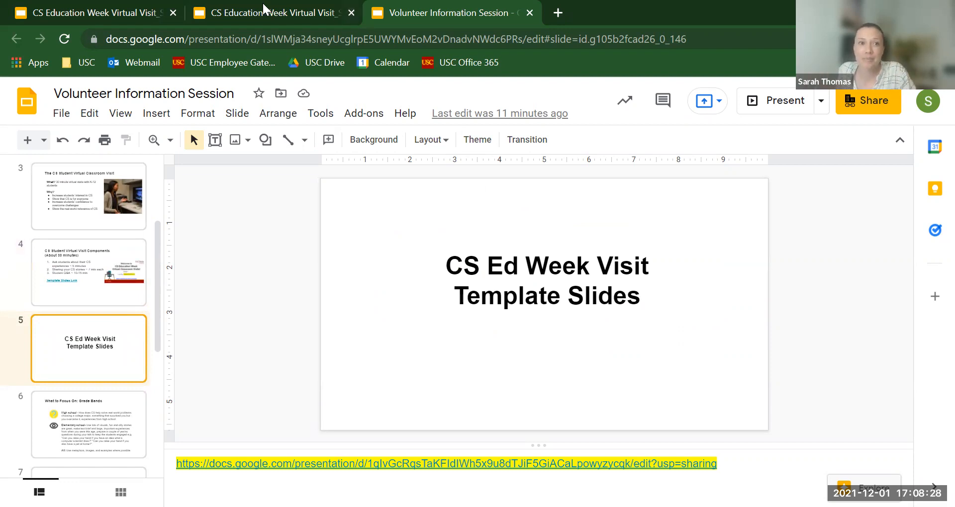
Switch to the virtual visit template deck and view its welcome and During the Virtual Visit slides.
{"action": "left_click", "coordinate": [63, 8]}
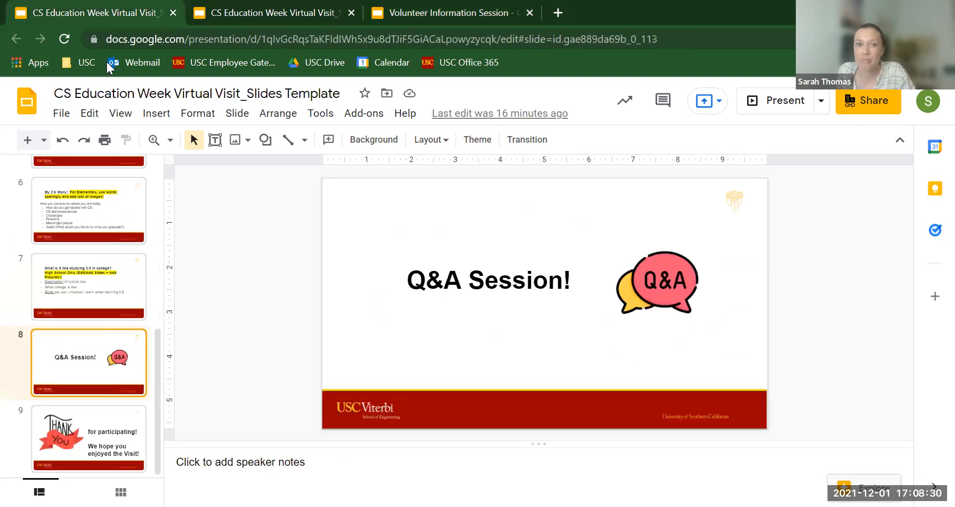
{"action": "scroll", "coordinate": [108, 221], "scroll_direction": "up", "scroll_amount": 5}
{"action": "scroll", "coordinate": [107, 221], "scroll_direction": "up", "scroll_amount": 2}
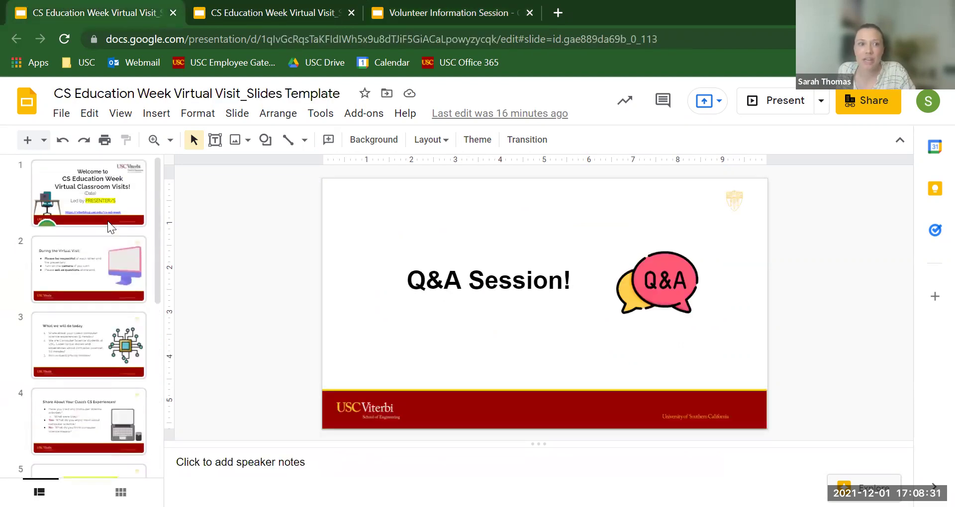
{"action": "left_click", "coordinate": [95, 186]}
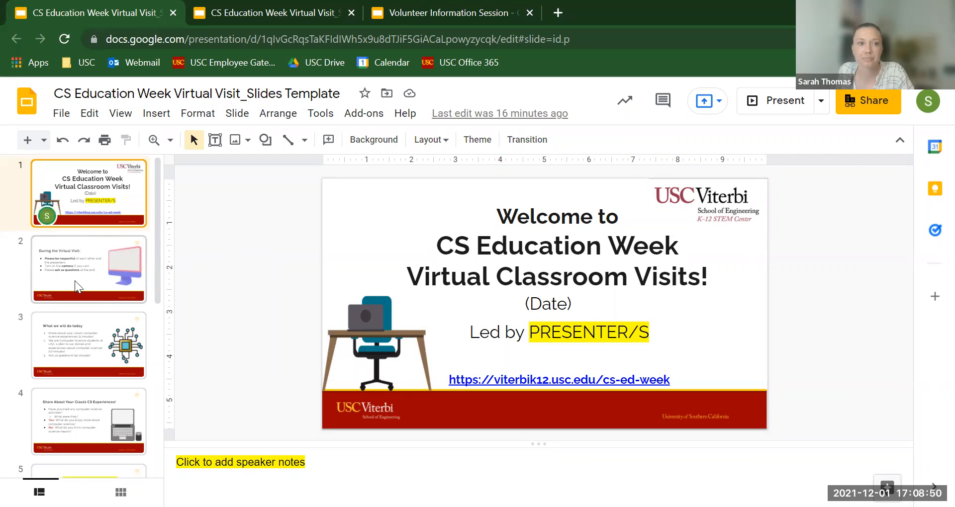
{"action": "left_click", "coordinate": [96, 263]}
{"action": "left_click", "coordinate": [106, 199]}
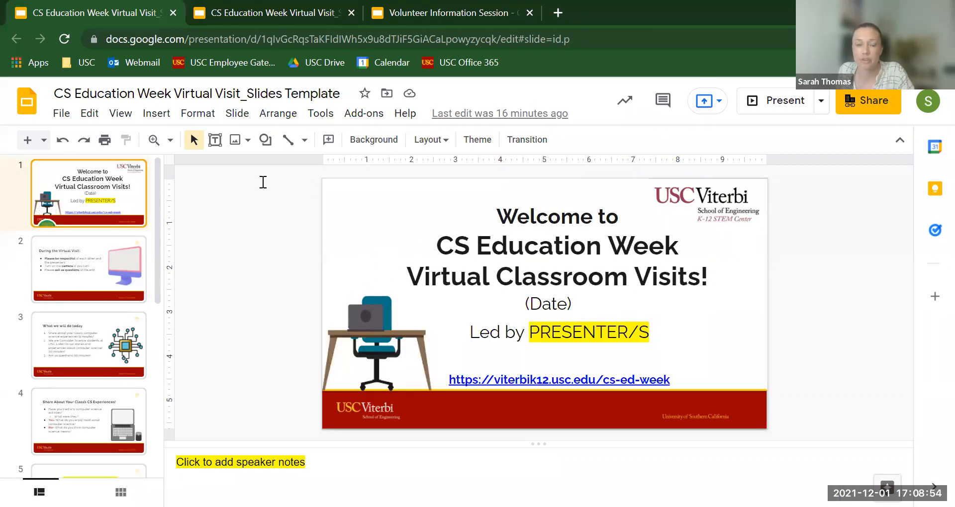
{"action": "left_click", "coordinate": [57, 252]}
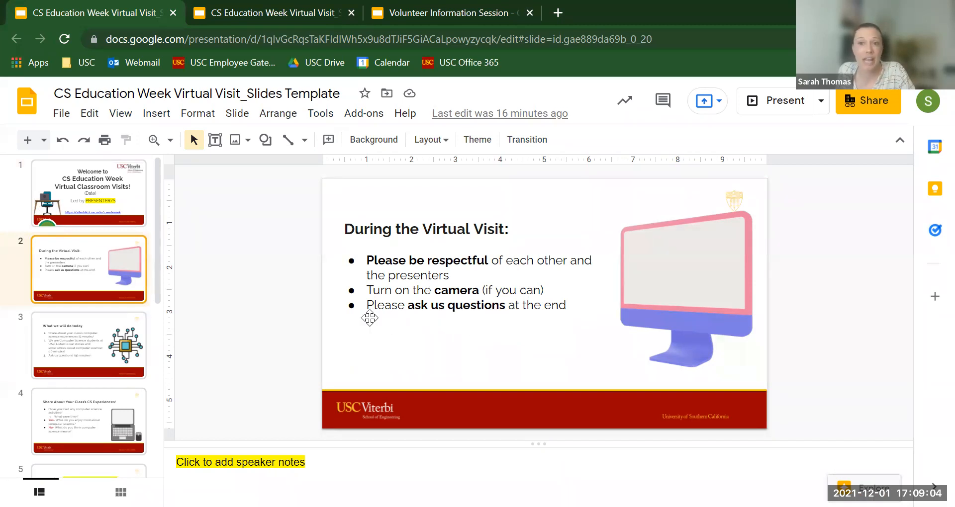
Step through What we will do today, class CS experiences, About Me and My CS Story slides.
{"action": "left_click", "coordinate": [93, 342]}
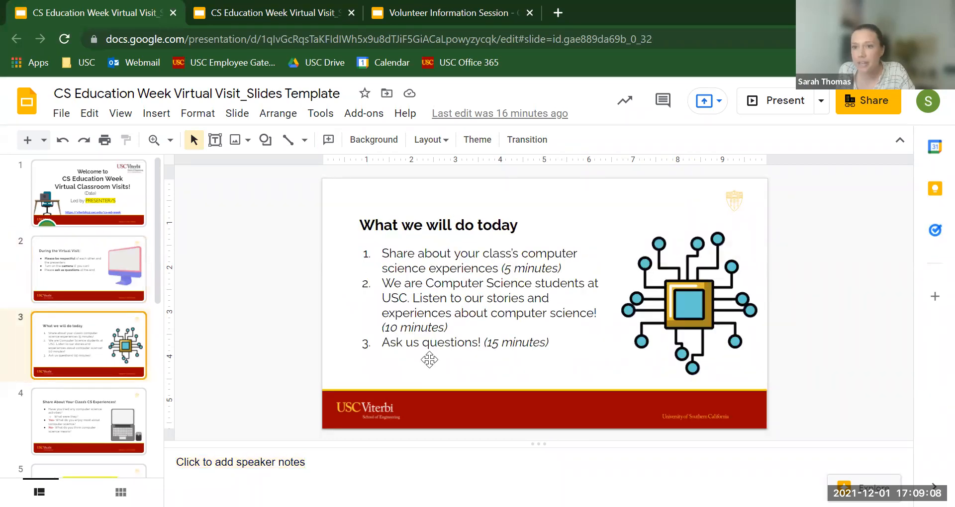
{"action": "scroll", "coordinate": [92, 346], "scroll_direction": "down", "scroll_amount": 1}
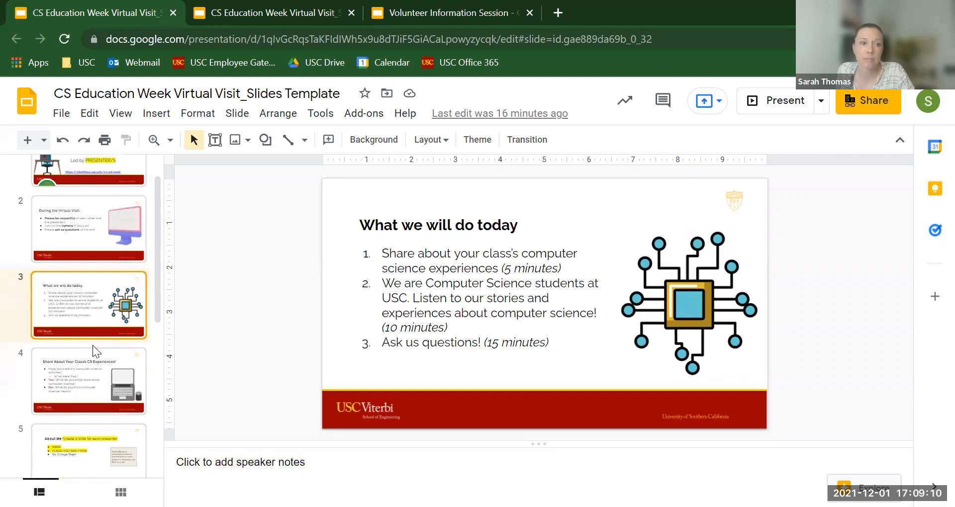
{"action": "scroll", "coordinate": [92, 346], "scroll_direction": "down", "scroll_amount": 1}
{"action": "left_click", "coordinate": [92, 340]}
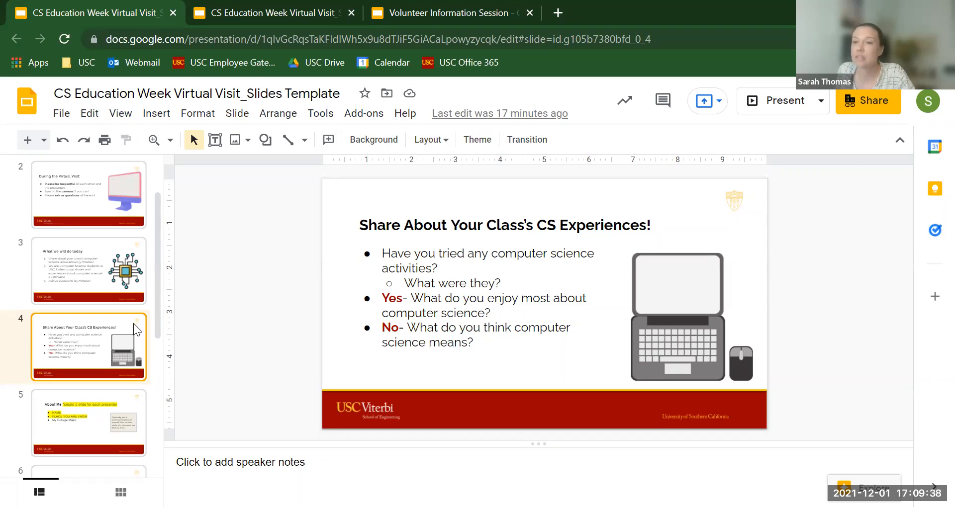
{"action": "scroll", "coordinate": [112, 331], "scroll_direction": "down", "scroll_amount": 1}
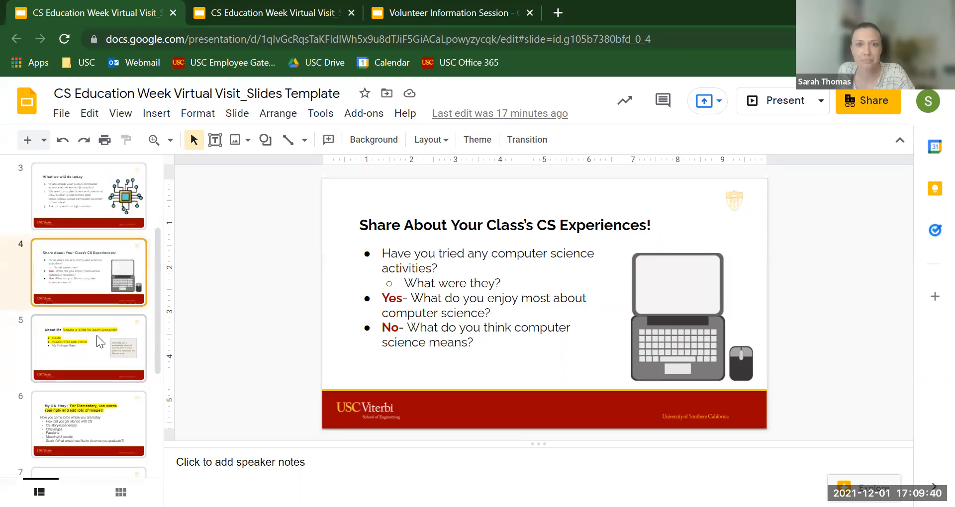
{"action": "left_click", "coordinate": [96, 340]}
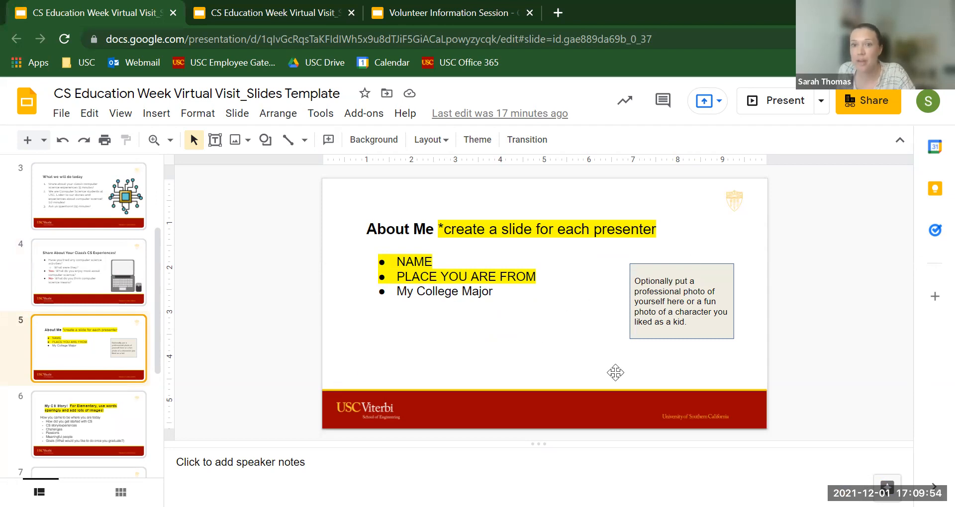
{"action": "left_click", "coordinate": [87, 422]}
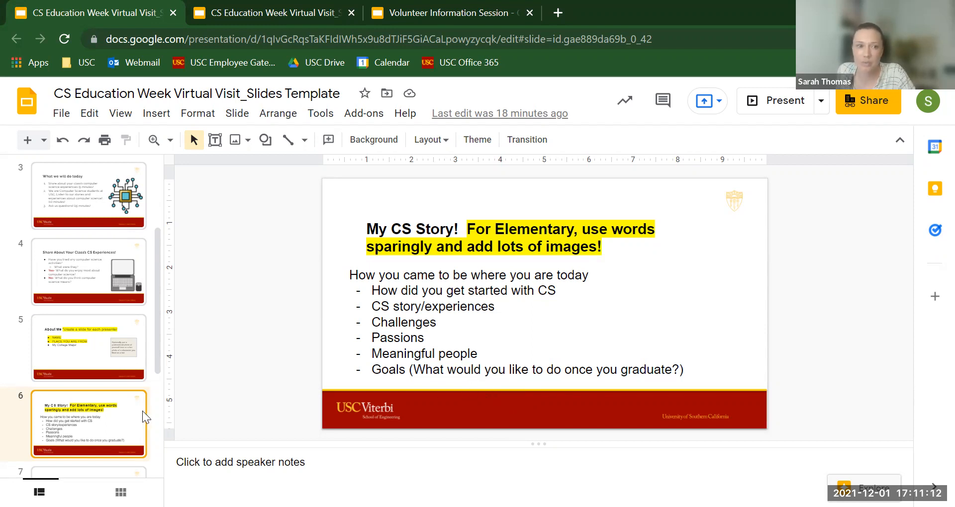
{"action": "scroll", "coordinate": [128, 410], "scroll_direction": "down", "scroll_amount": 1}
{"action": "scroll", "coordinate": [128, 409], "scroll_direction": "down", "scroll_amount": 1}
View the template's studying CS in college and Q&A Session slides.
{"action": "left_click", "coordinate": [90, 348]}
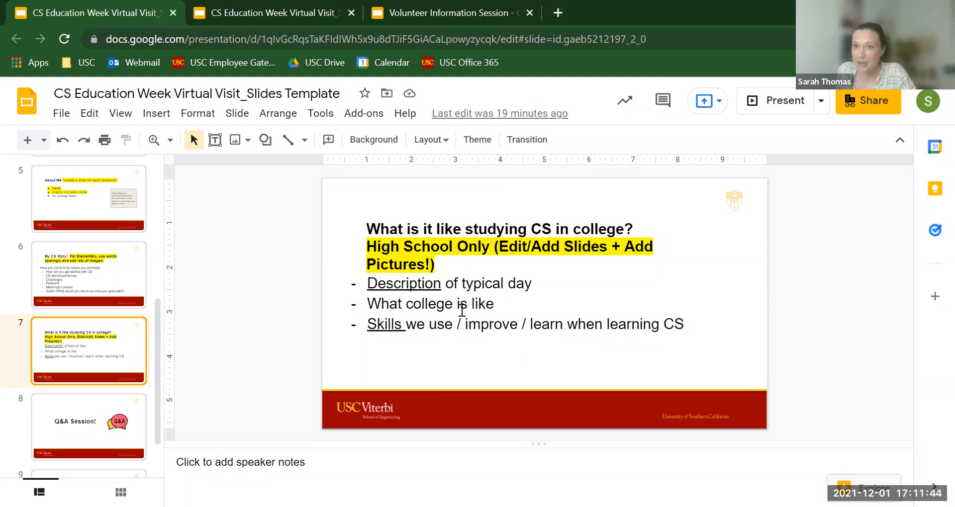
{"action": "scroll", "coordinate": [106, 369], "scroll_direction": "down", "scroll_amount": 2}
{"action": "left_click", "coordinate": [103, 360]}
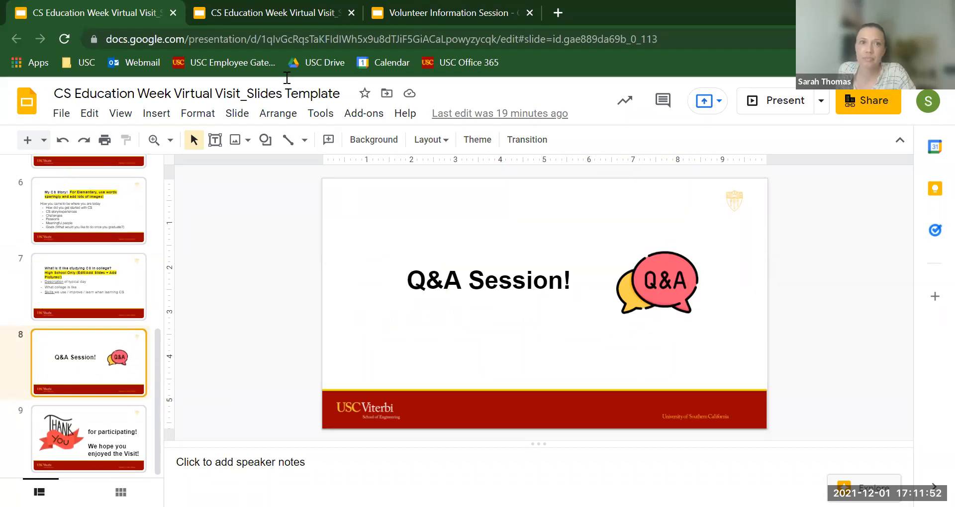
Flip between the two open copies of the template deck.
{"action": "left_click", "coordinate": [253, 12]}
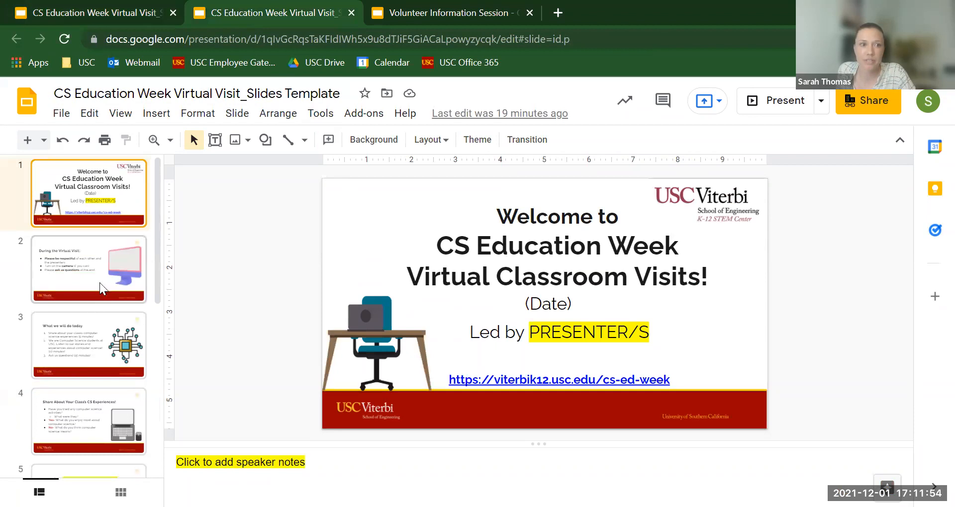
{"action": "left_click", "coordinate": [107, 15]}
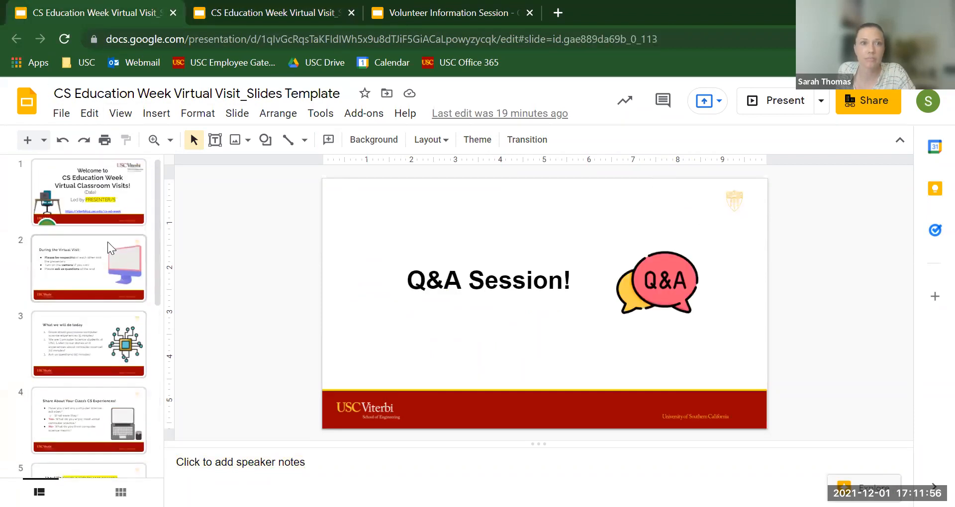
{"action": "left_click", "coordinate": [291, 10]}
Return to the Volunteer Information Session deck and view its Grade Bands and Resources slides.
{"action": "left_click", "coordinate": [408, 6]}
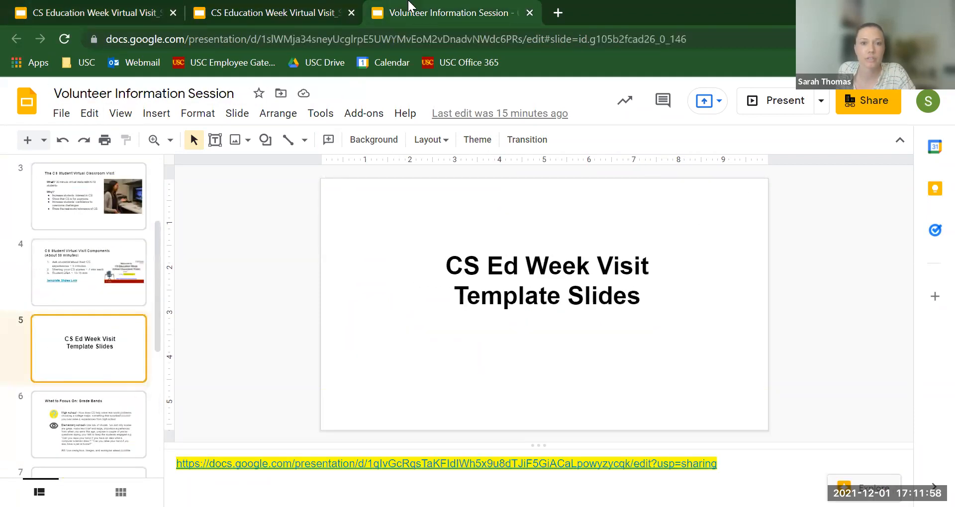
{"action": "scroll", "coordinate": [89, 291], "scroll_direction": "down", "scroll_amount": 2}
{"action": "scroll", "coordinate": [84, 292], "scroll_direction": "down", "scroll_amount": 2}
{"action": "left_click", "coordinate": [85, 297]}
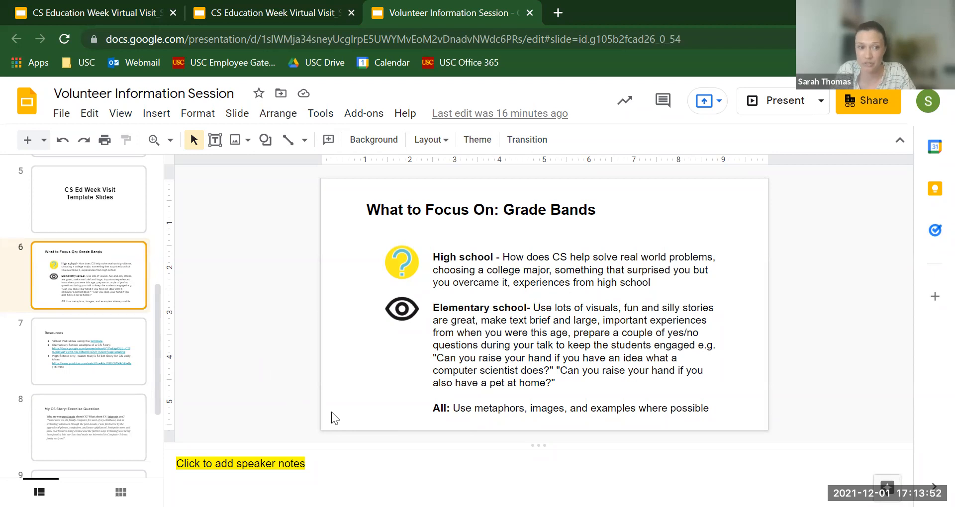
{"action": "left_click", "coordinate": [120, 332]}
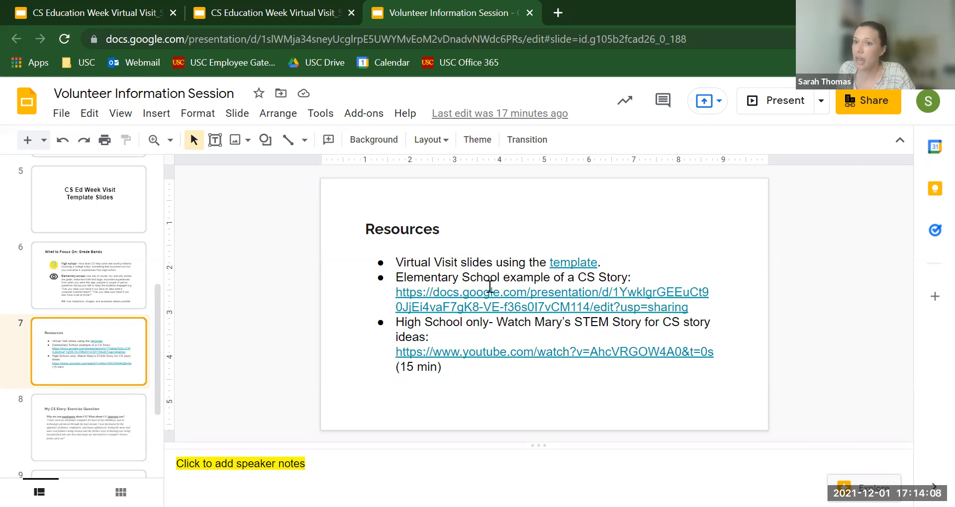
From the Resources slide, open the linked elementary Share my Story example deck.
{"action": "left_click", "coordinate": [303, 21]}
{"action": "left_click", "coordinate": [110, 11]}
{"action": "left_click", "coordinate": [247, 12]}
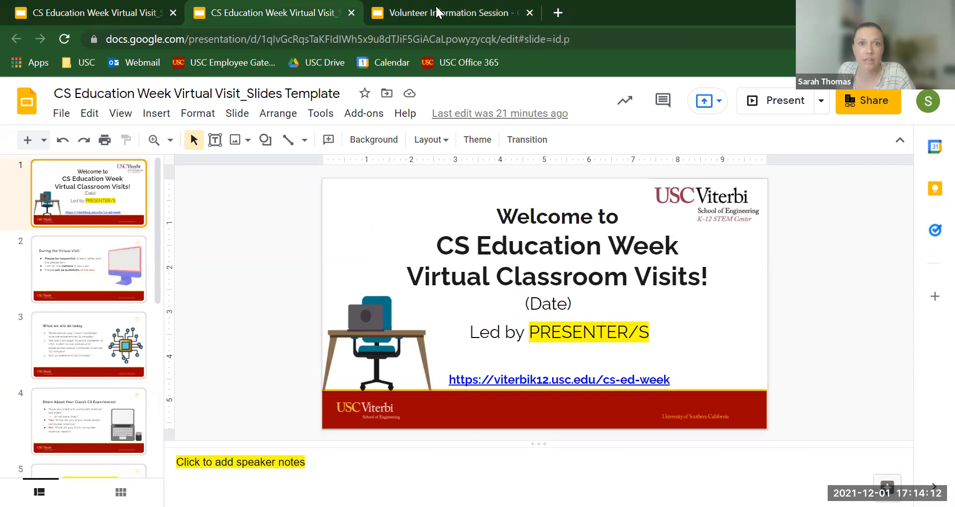
{"action": "left_click", "coordinate": [438, 13]}
{"action": "left_click", "coordinate": [496, 293]}
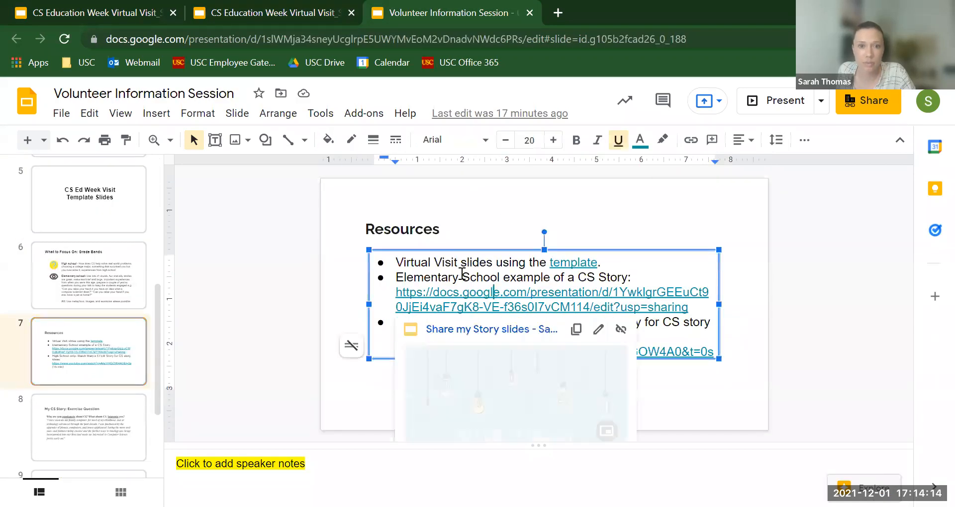
{"action": "left_click", "coordinate": [463, 329]}
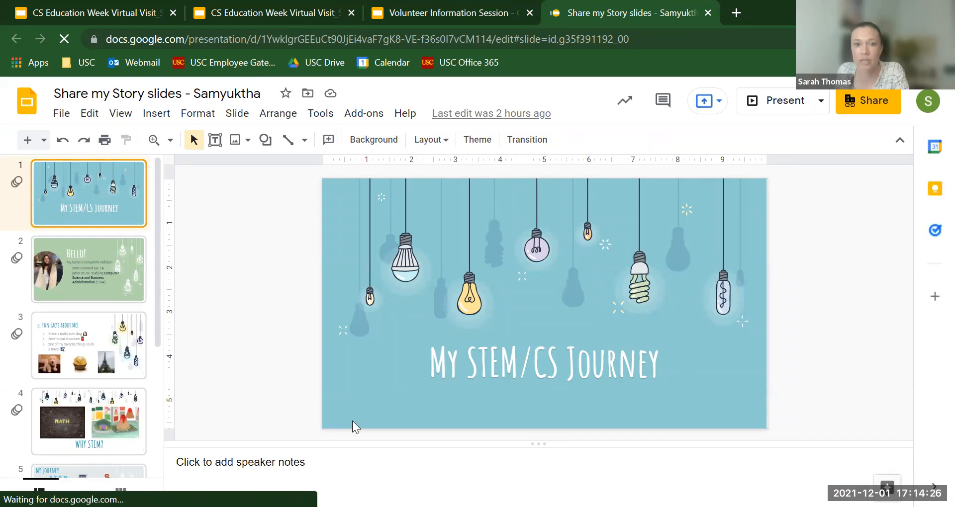
Step through Hello!, Fun Facts, Why STEM?, My Journey, CS major and Any Questions? slides.
{"action": "left_click", "coordinate": [86, 269]}
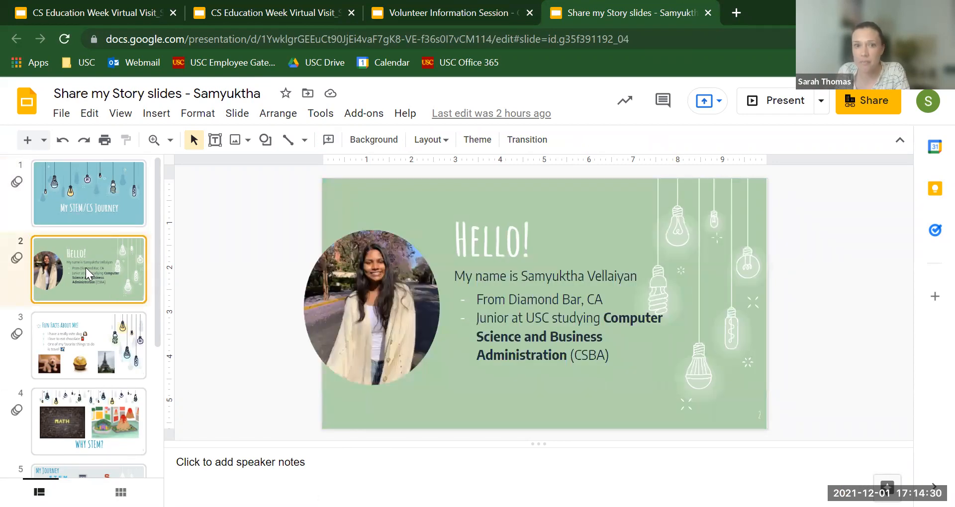
{"action": "left_click", "coordinate": [61, 352]}
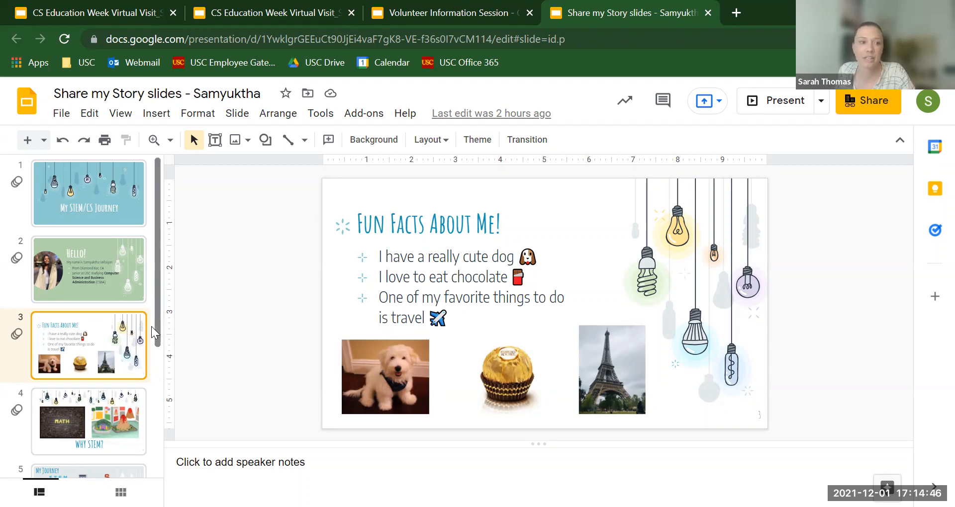
{"action": "scroll", "coordinate": [139, 337], "scroll_direction": "down", "scroll_amount": 1}
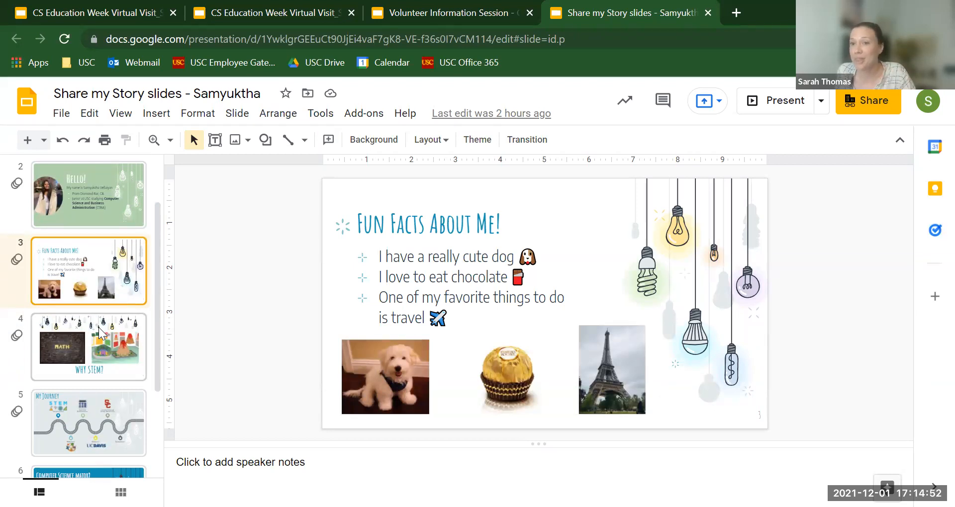
{"action": "left_click", "coordinate": [99, 328]}
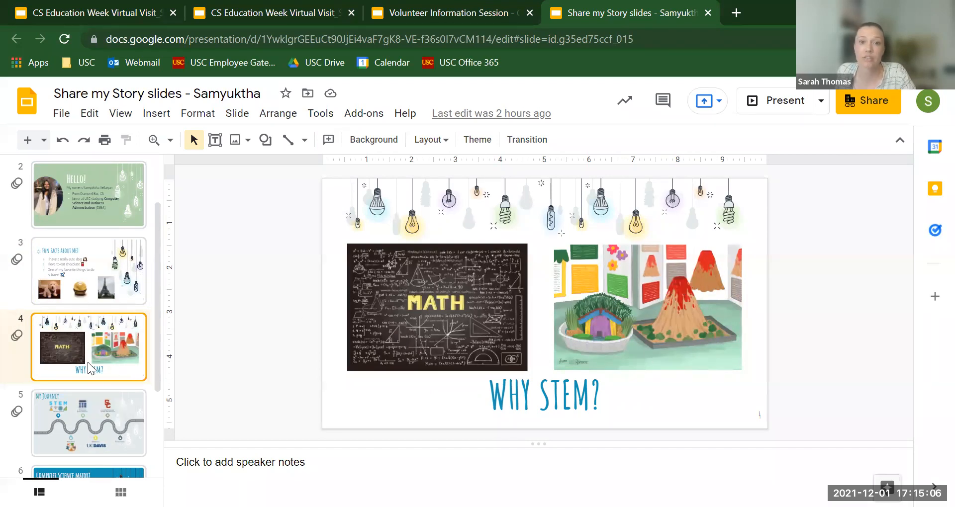
{"action": "scroll", "coordinate": [66, 367], "scroll_direction": "down", "scroll_amount": 1}
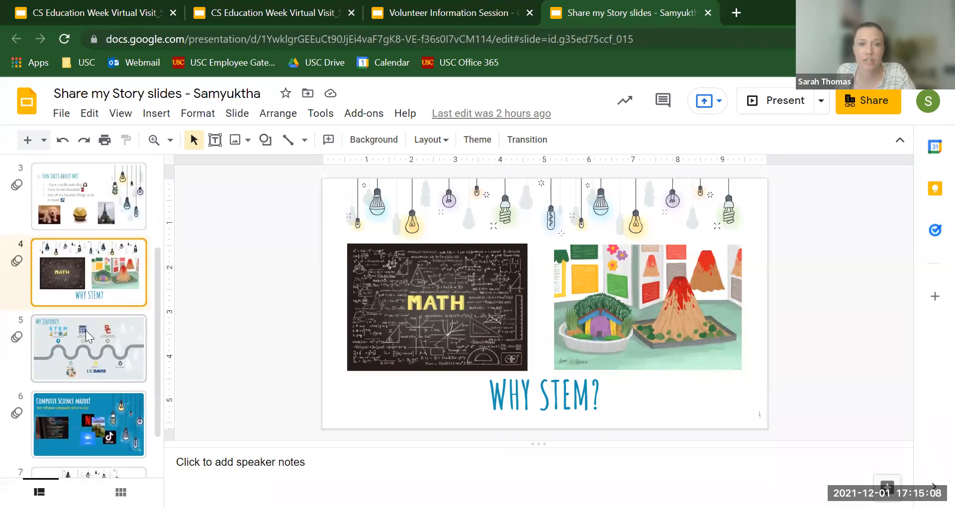
{"action": "left_click", "coordinate": [86, 331]}
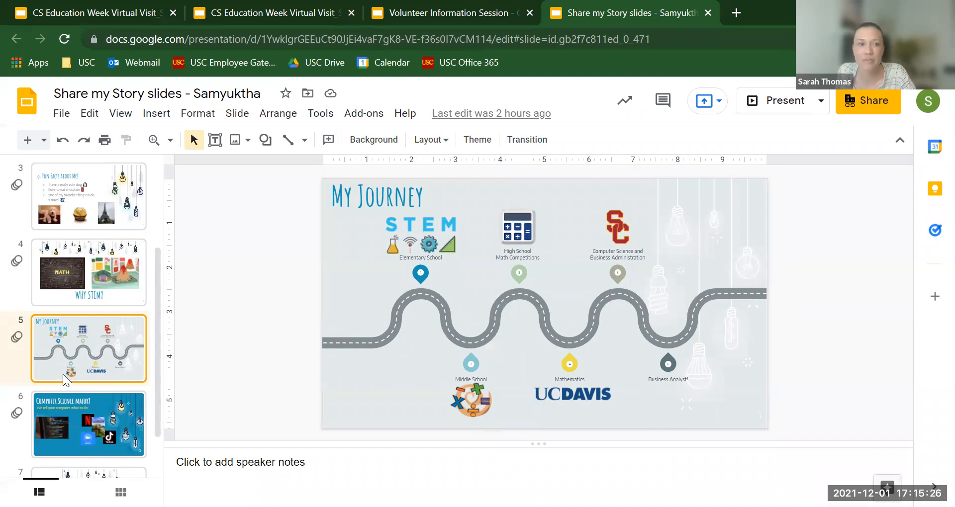
{"action": "scroll", "coordinate": [67, 374], "scroll_direction": "down", "scroll_amount": 2}
{"action": "left_click", "coordinate": [104, 370]}
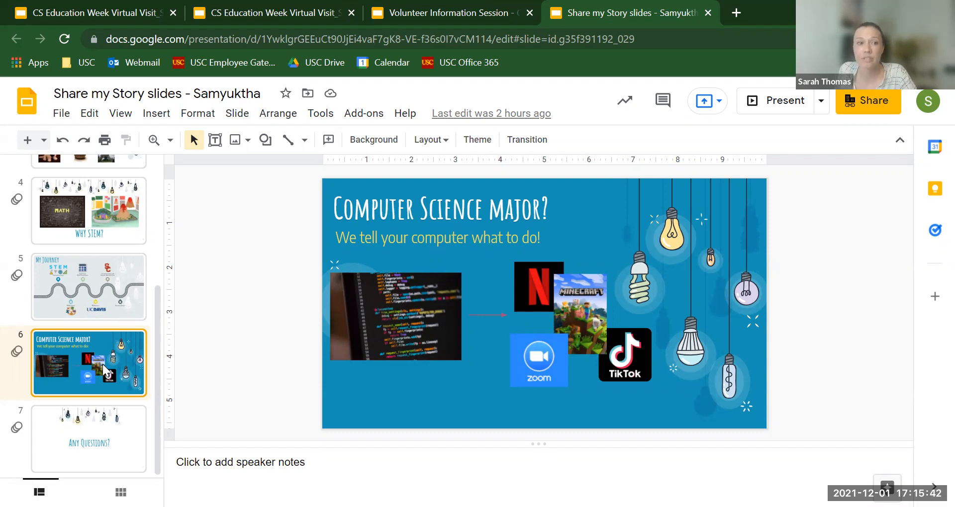
{"action": "left_click", "coordinate": [110, 422]}
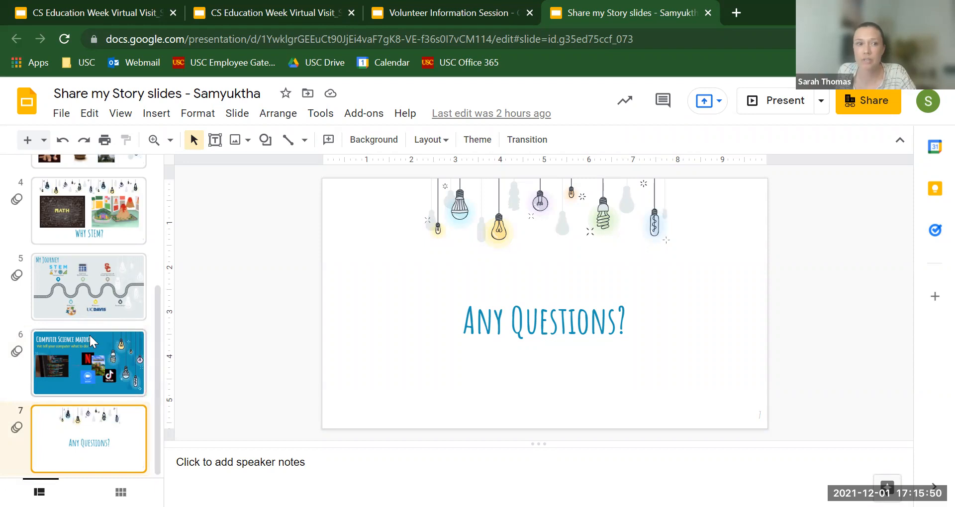
{"action": "scroll", "coordinate": [89, 335], "scroll_direction": "up", "scroll_amount": 2}
{"action": "scroll", "coordinate": [89, 342], "scroll_direction": "up", "scroll_amount": 2}
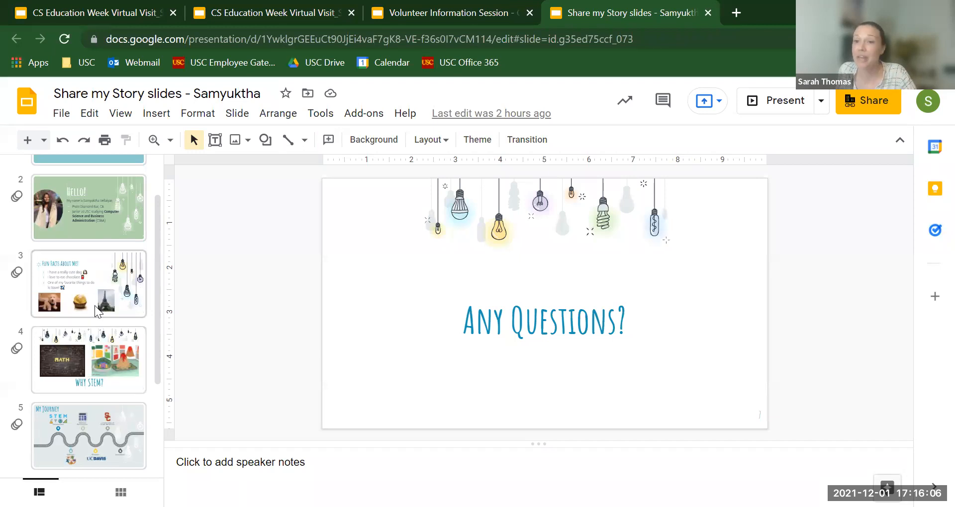
Switch to the virtual visit template deck at its Q&A Session slide.
{"action": "left_click", "coordinate": [127, 11]}
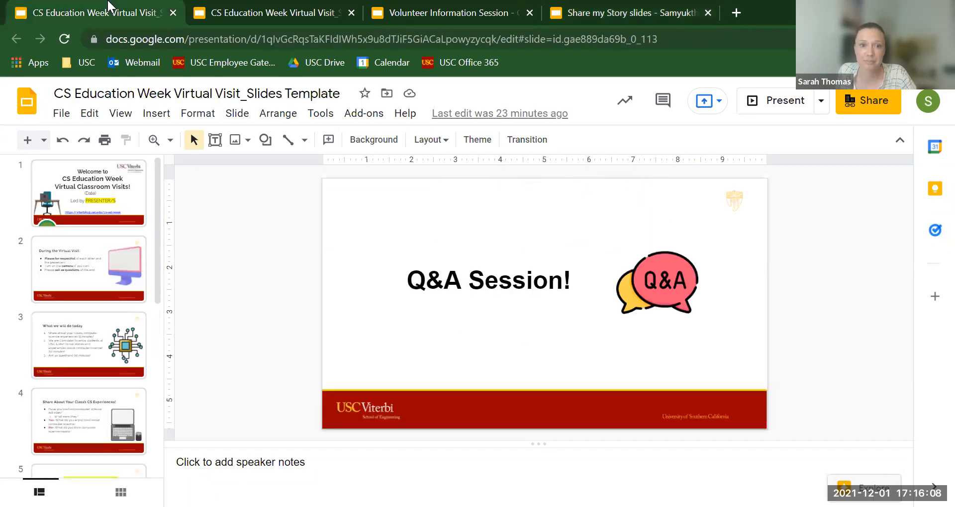
Return to the Volunteer Information Session deck's Resources slide and dismiss the link preview.
{"action": "left_click", "coordinate": [267, 11]}
{"action": "left_click", "coordinate": [418, 11]}
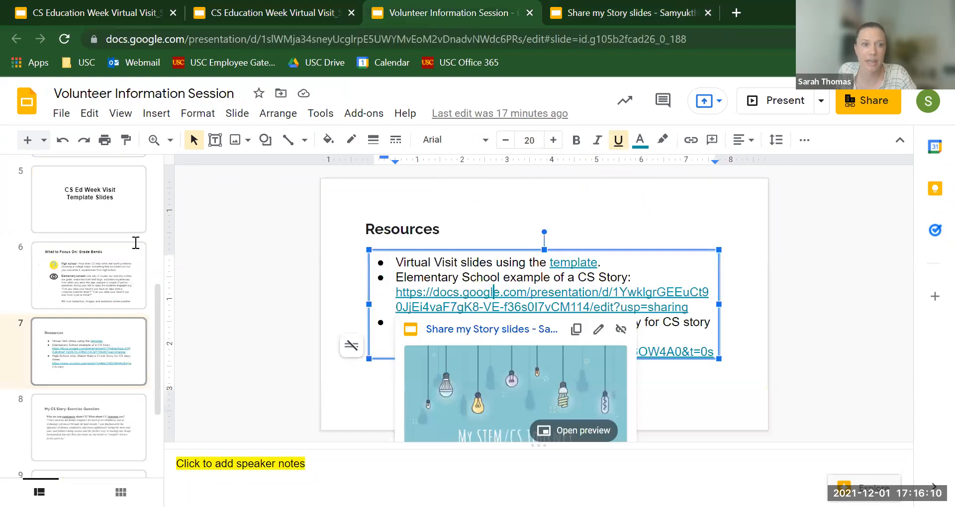
{"action": "scroll", "coordinate": [81, 313], "scroll_direction": "down", "scroll_amount": 2}
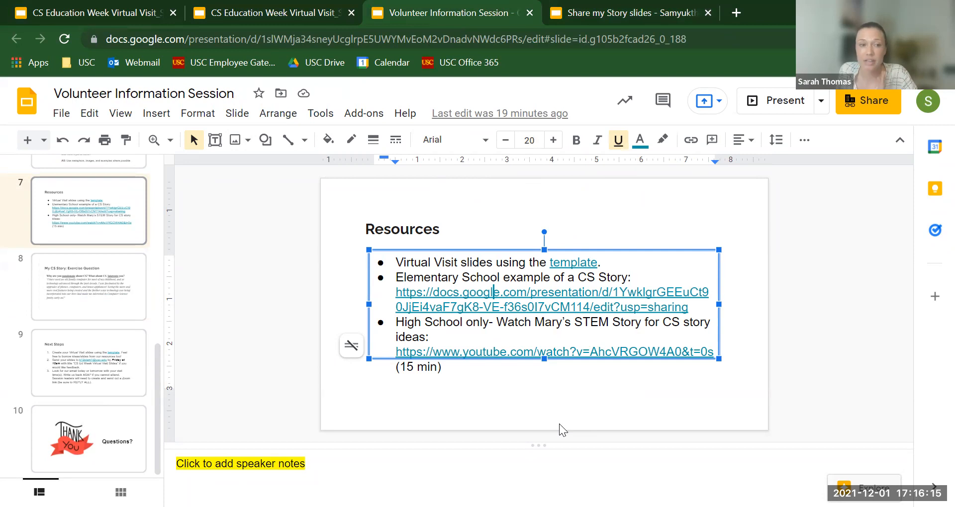
{"action": "left_click", "coordinate": [795, 325]}
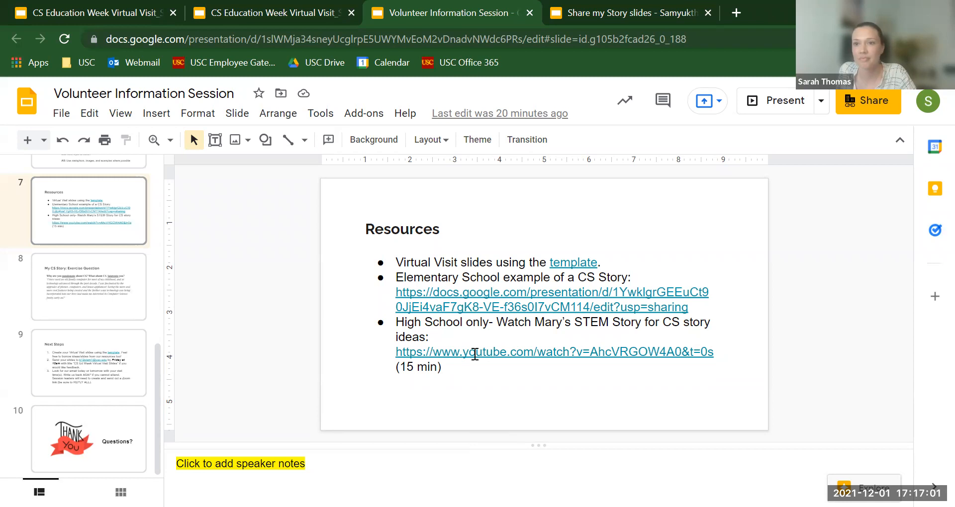
Show the My CS Story: Exercise Question slide with its sample answer.
{"action": "left_click", "coordinate": [105, 277]}
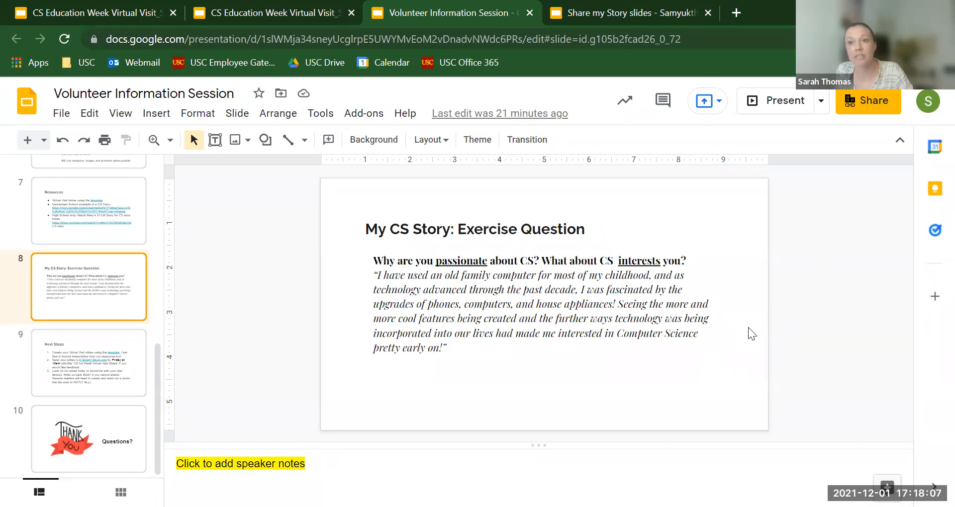
Go to slide 9, the Next Steps slide for volunteers after the session.
{"action": "left_click", "coordinate": [50, 370]}
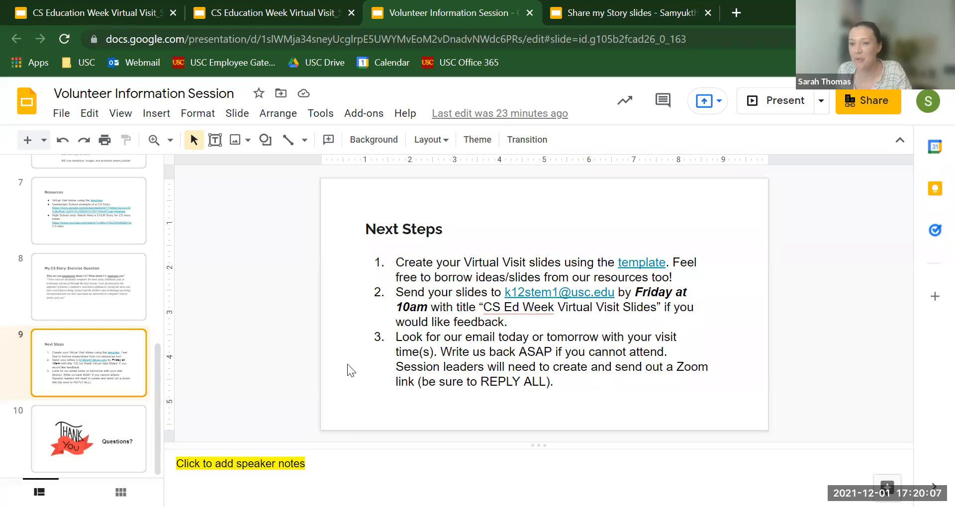
Go to slide 10, the closing Thank You / Questions? slide.
{"action": "left_click", "coordinate": [82, 435]}
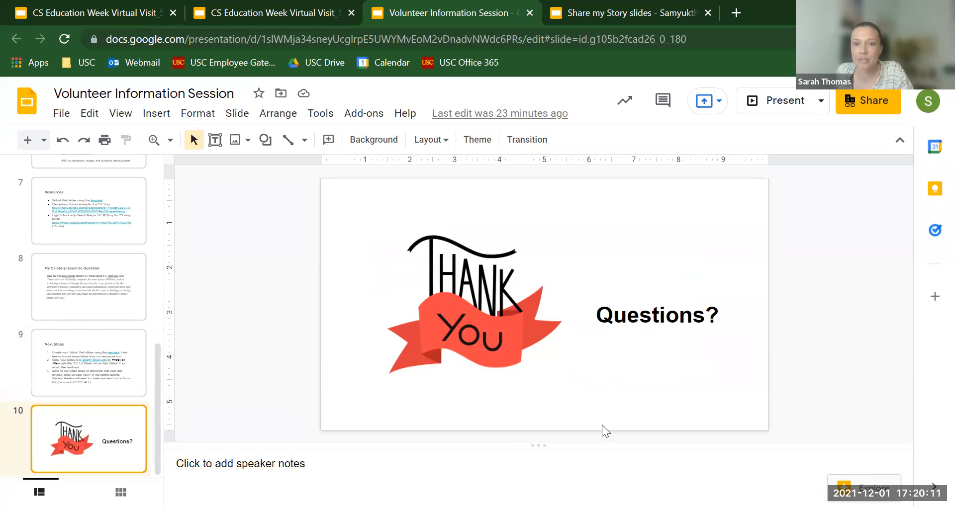